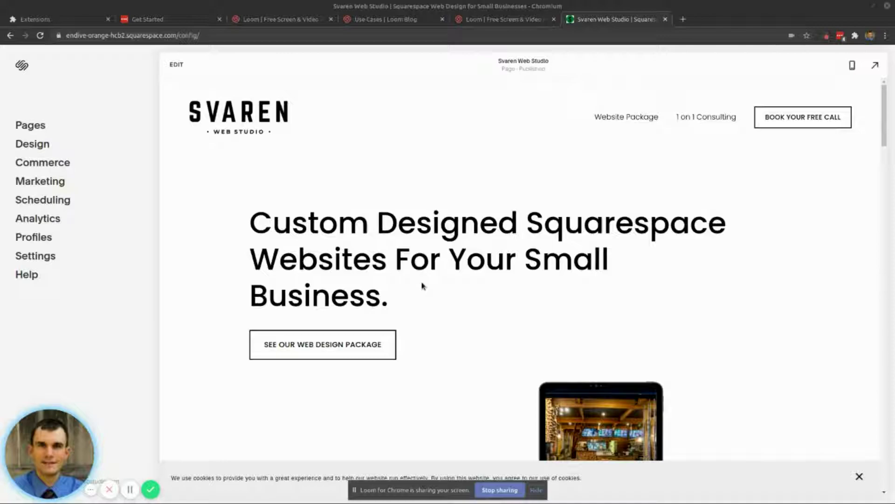
Duplicate the 1 on 1 Consulting page from its page settings and keep the copy's default name
{"action": "left_click", "coordinate": [718, 117]}
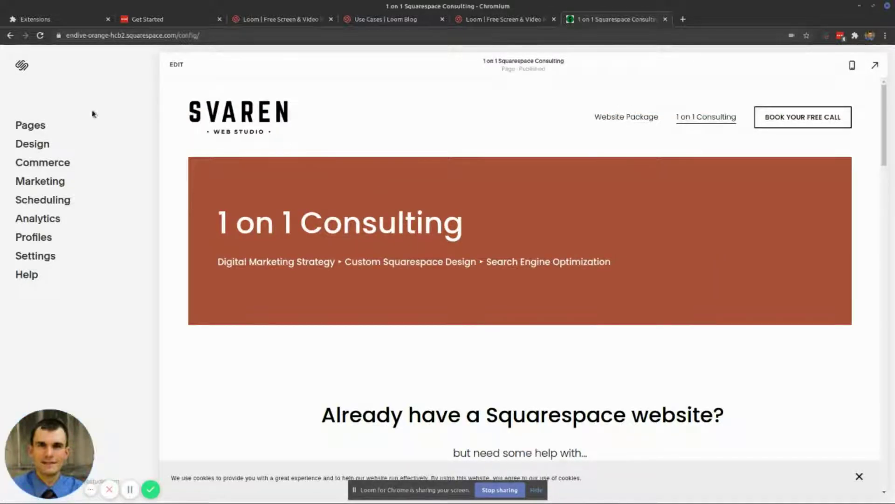
{"action": "left_click", "coordinate": [27, 127]}
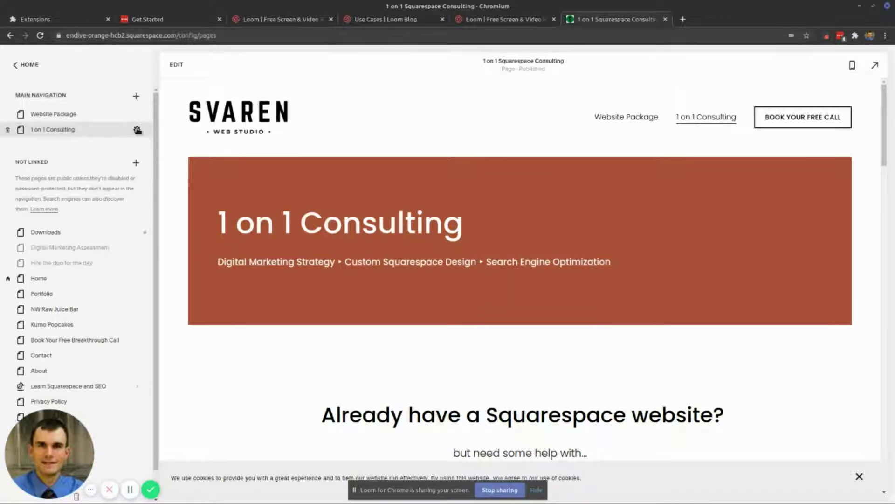
{"action": "left_click", "coordinate": [138, 130]}
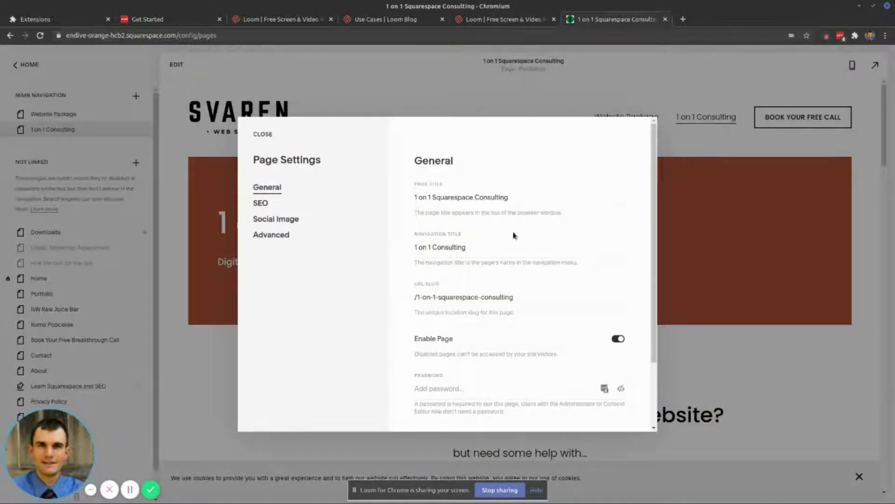
{"action": "scroll", "coordinate": [518, 233], "scroll_direction": "down", "scroll_amount": 2}
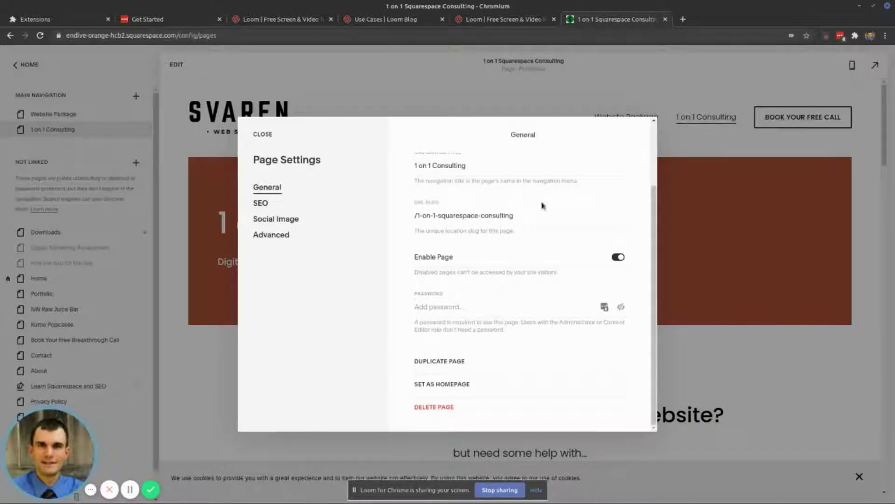
{"action": "left_click", "coordinate": [435, 363]}
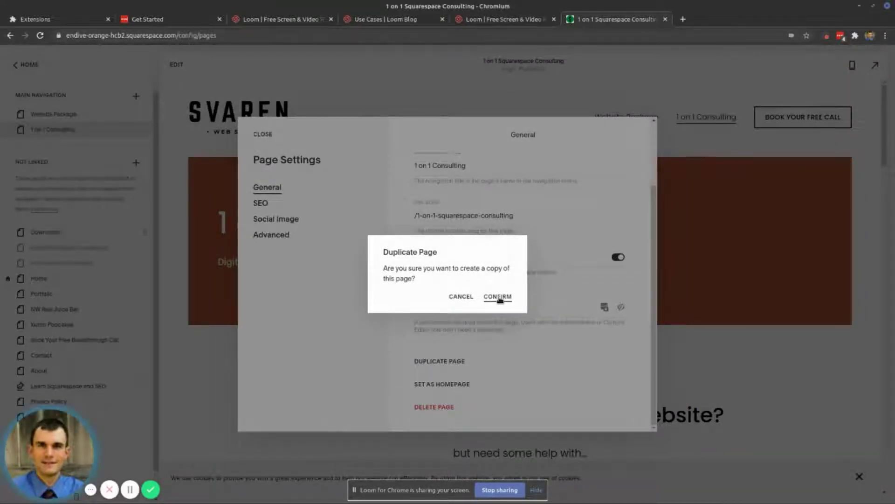
{"action": "key", "text": "Return"}
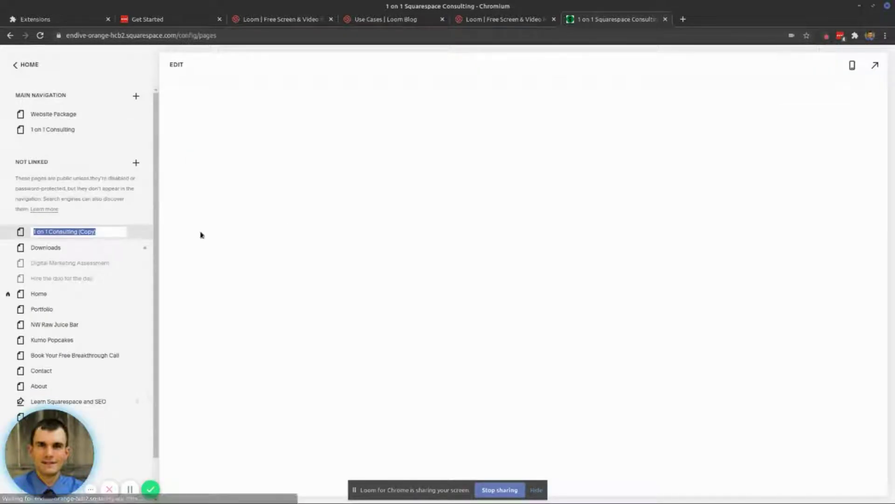
{"action": "left_click", "coordinate": [98, 231]}
{"action": "key", "text": "Return"}
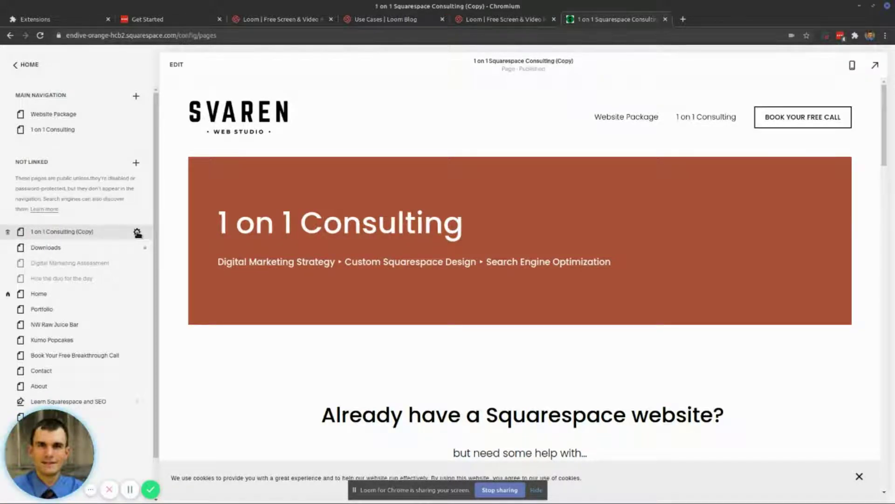
Set both the page title and the navigation title of the copied consulting page to "New Service"
{"action": "left_click", "coordinate": [137, 232]}
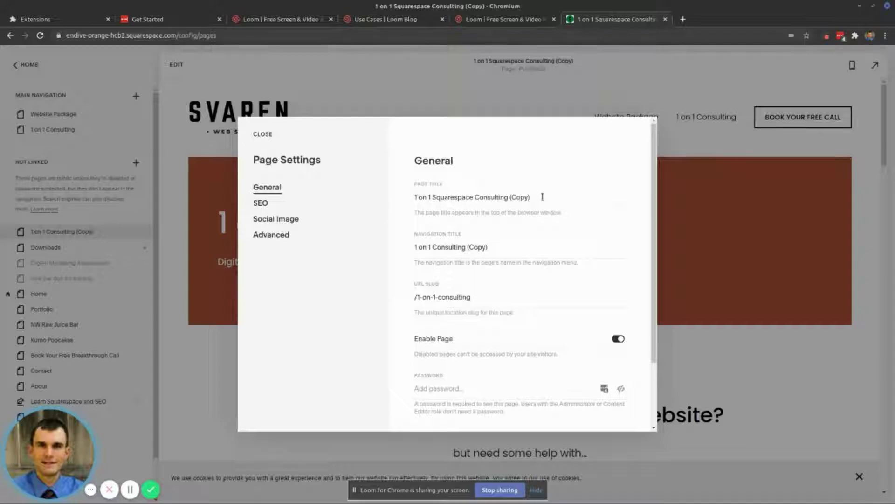
{"action": "left_click_drag", "start_coordinate": [543, 197], "coordinate": [394, 200]}
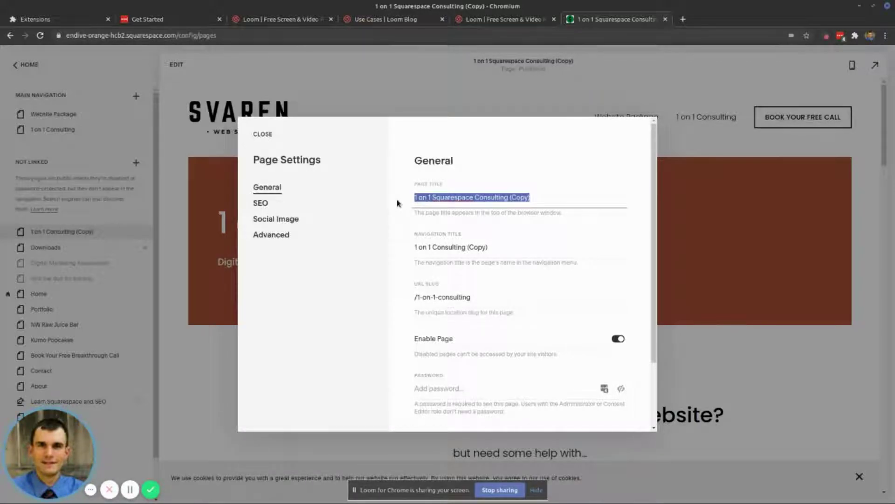
{"action": "key", "text": "BackSpace"}
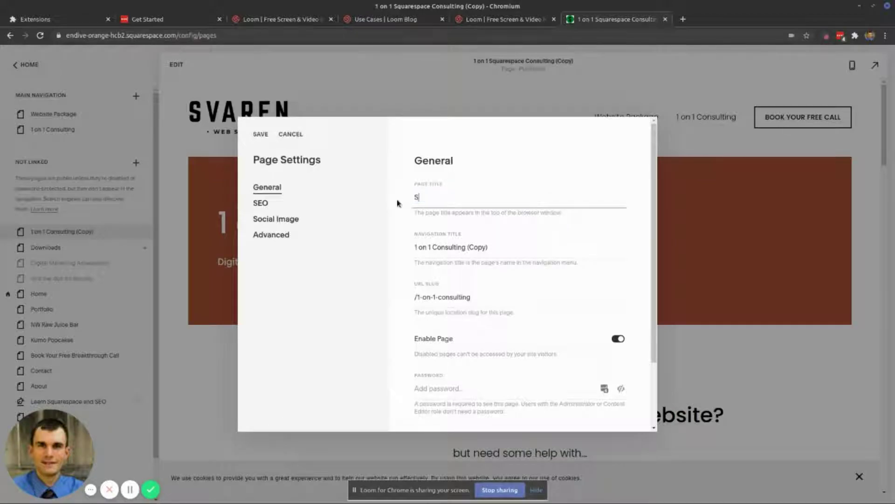
{"action": "type", "text": "New Servi"}
{"action": "triple_click", "coordinate": [420, 196]}
{"action": "triple_click", "coordinate": [443, 243]}
{"action": "type", "text": "New Service"}
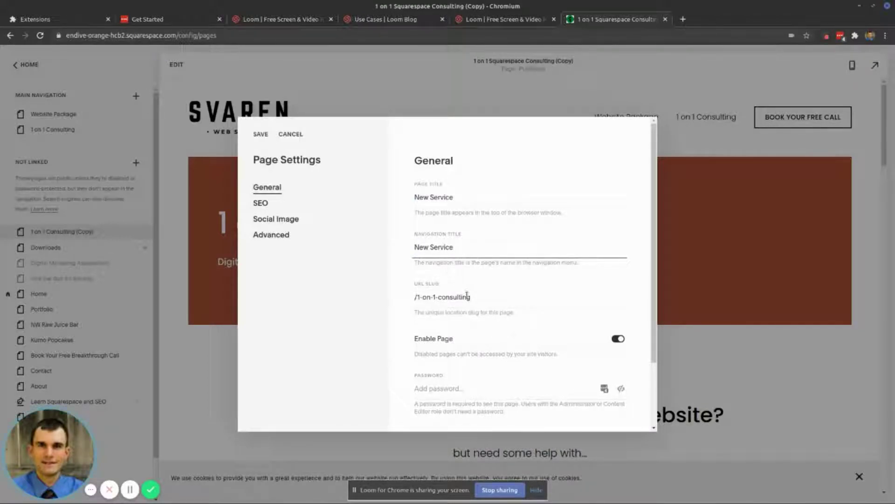
Change the copied page's URL slug to /new-service and disable the page
{"action": "left_click_drag", "start_coordinate": [483, 297], "coordinate": [418, 297]}
{"action": "key", "text": "BackSpace"}
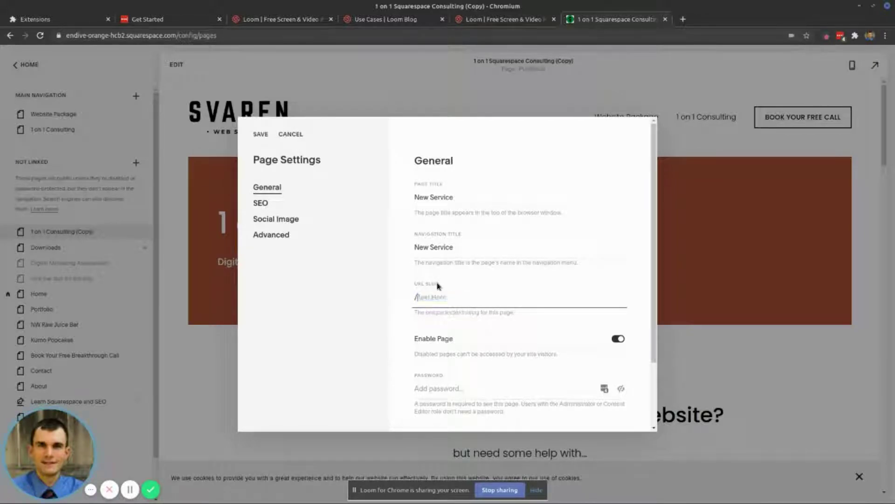
{"action": "type", "text": "new-service"}
{"action": "scroll", "coordinate": [597, 288], "scroll_direction": "down", "scroll_amount": 2}
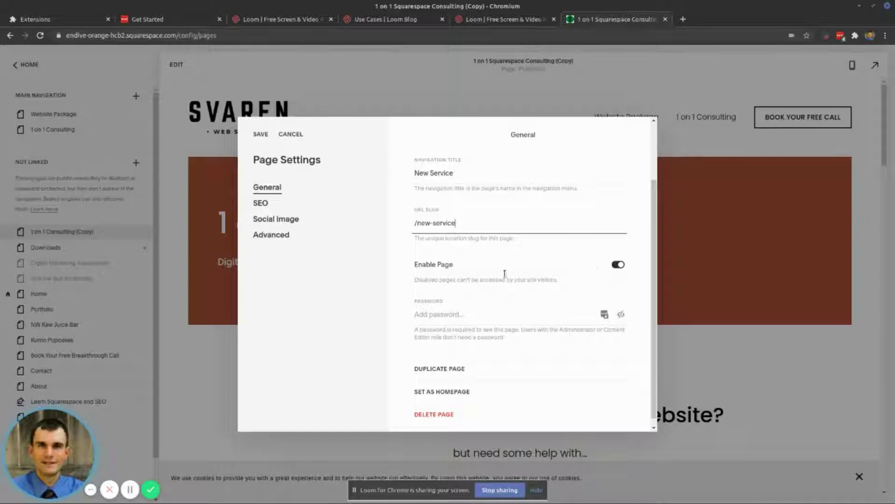
{"action": "left_click", "coordinate": [611, 269]}
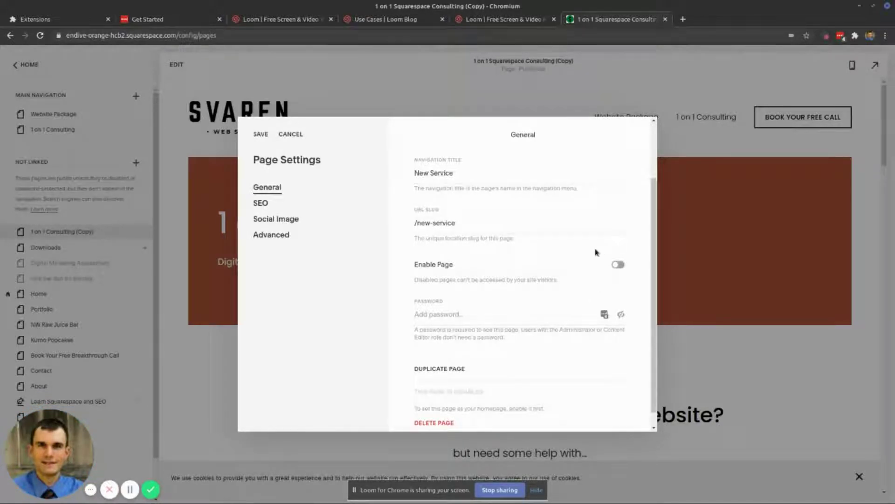
{"action": "scroll", "coordinate": [420, 257], "scroll_direction": "down", "scroll_amount": 1}
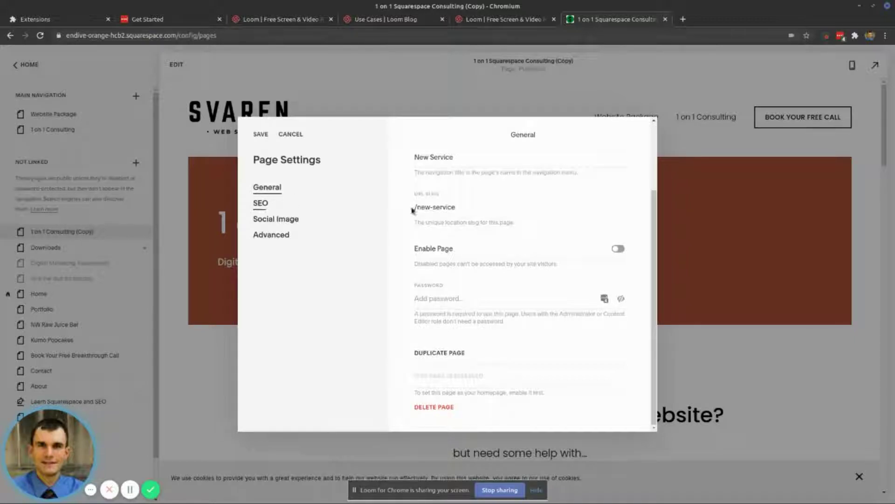
Replace the copied page's SEO description with "This new service is available world wide."
{"action": "left_click", "coordinate": [259, 204]}
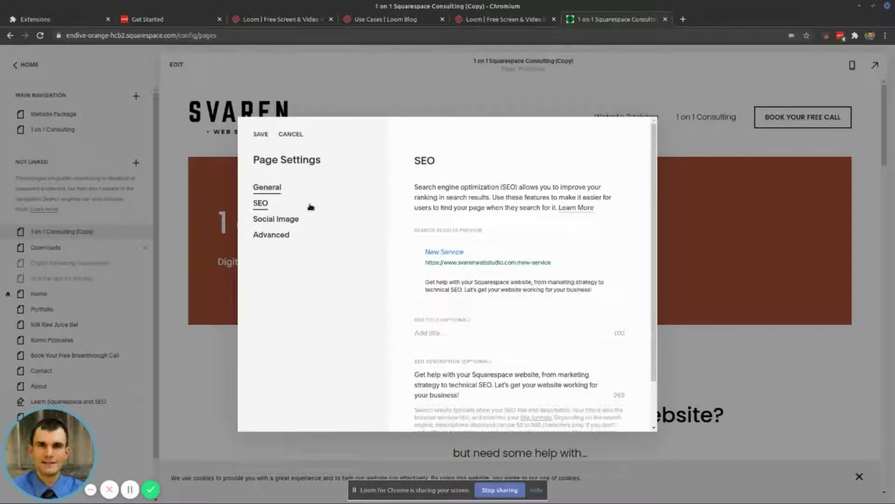
{"action": "scroll", "coordinate": [457, 228], "scroll_direction": "down", "scroll_amount": 1}
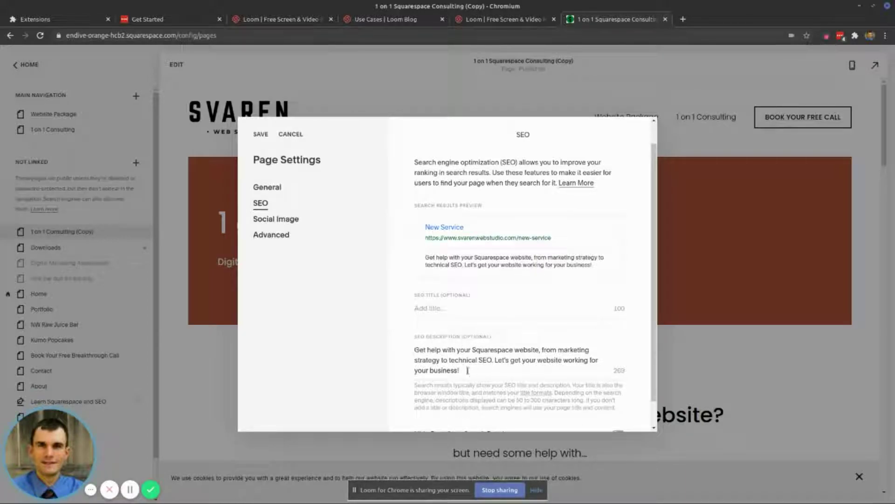
{"action": "left_click_drag", "start_coordinate": [470, 371], "coordinate": [393, 349]}
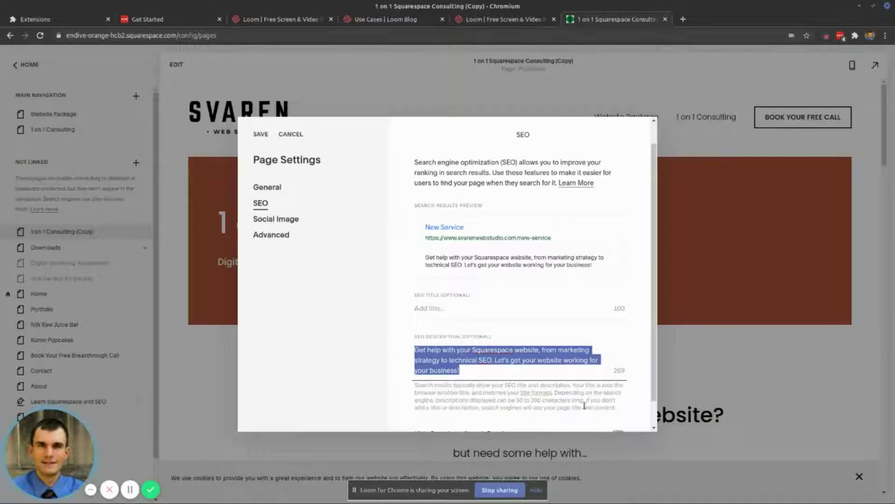
{"action": "key", "text": "BackSpace"}
{"action": "type", "text": "This n"}
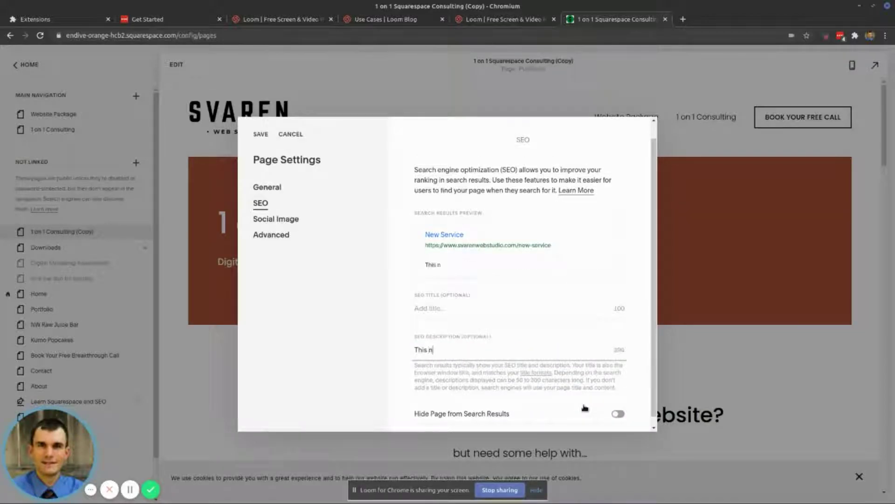
{"action": "type", "text": "ew service is avalible"}
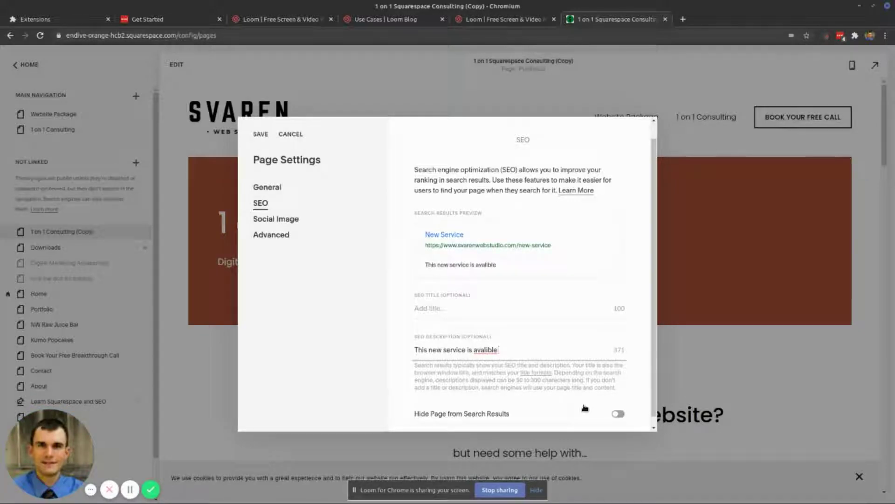
{"action": "right_click", "coordinate": [480, 351]}
{"action": "left_click", "coordinate": [514, 359]}
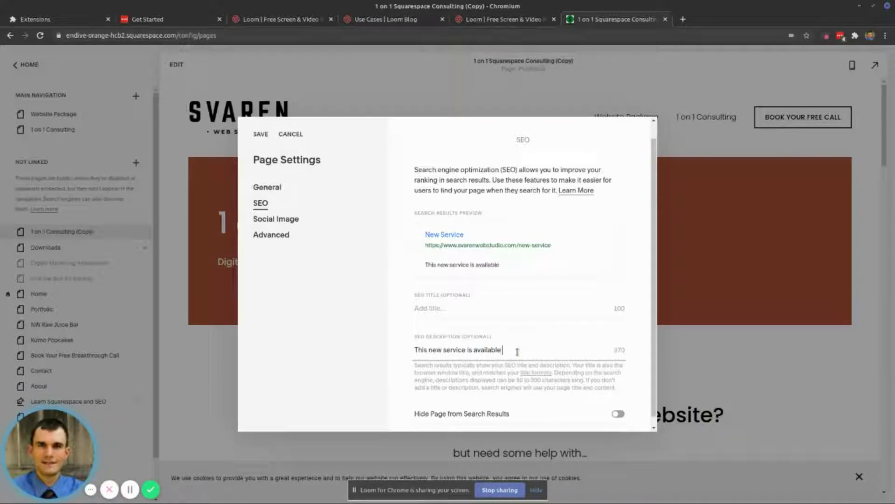
{"action": "type", "text": "world wid"}
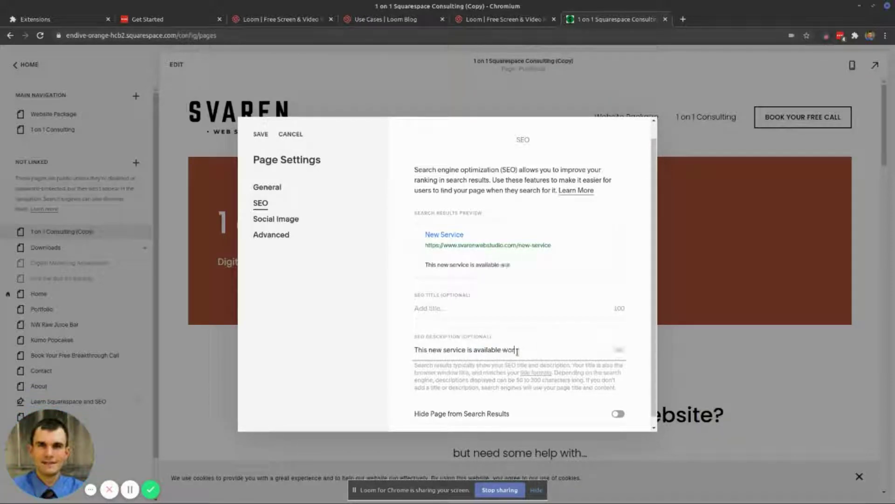
{"action": "type", "text": "e"}
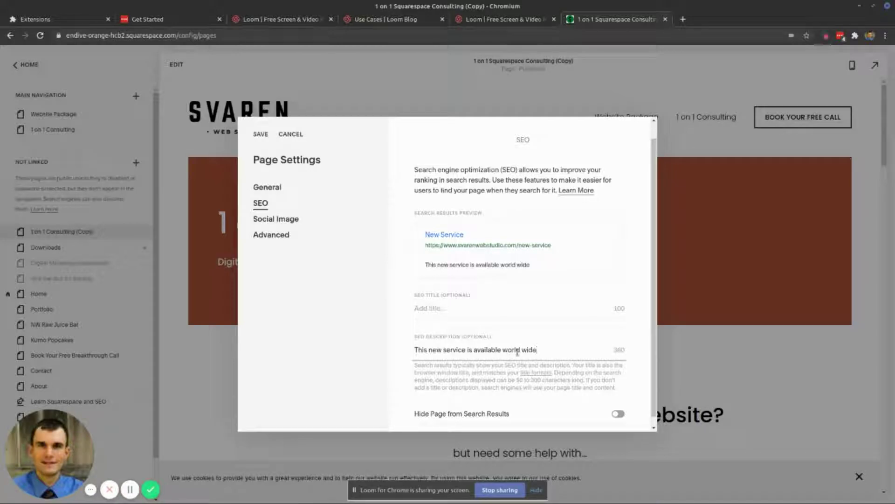
{"action": "type", "text": "."}
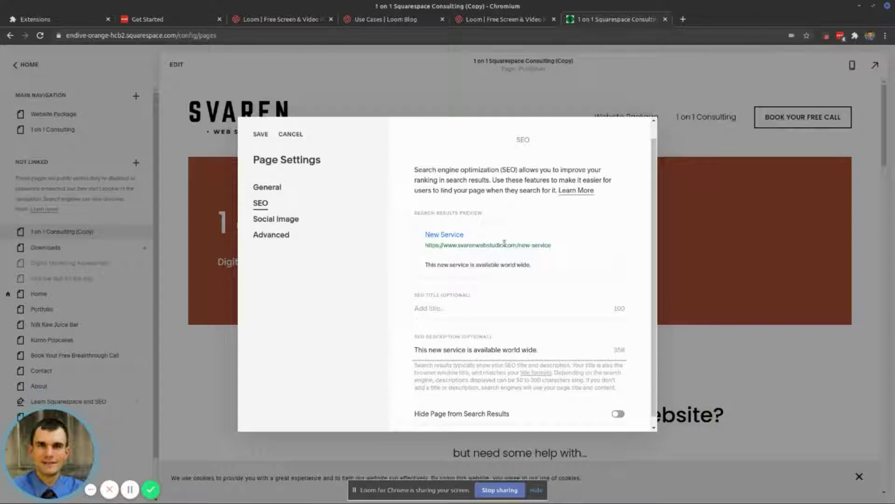
Save the New Service page settings and close them
{"action": "left_click", "coordinate": [261, 134]}
{"action": "scroll", "coordinate": [509, 211], "scroll_direction": "down", "scroll_amount": 1}
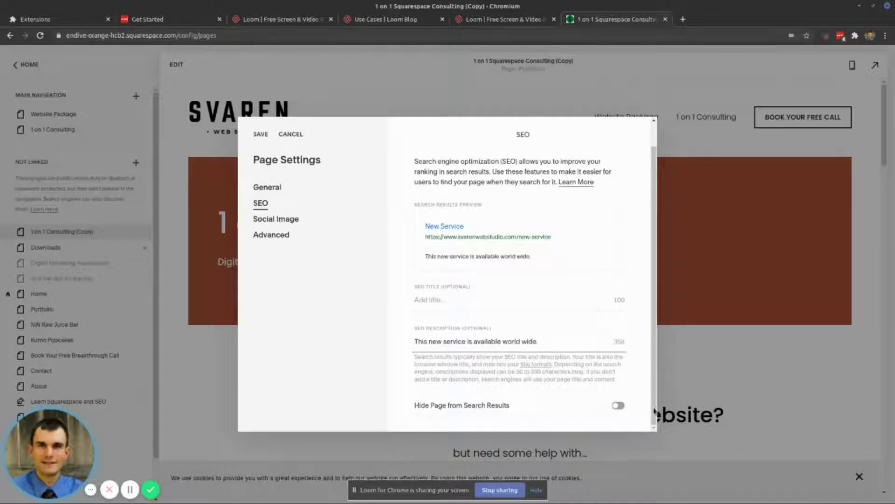
{"action": "left_click", "coordinate": [269, 188]}
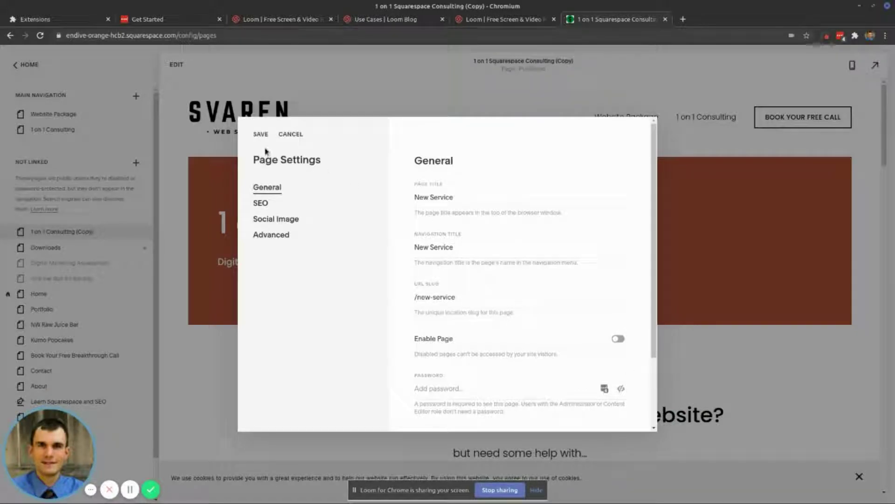
{"action": "left_click", "coordinate": [260, 135]}
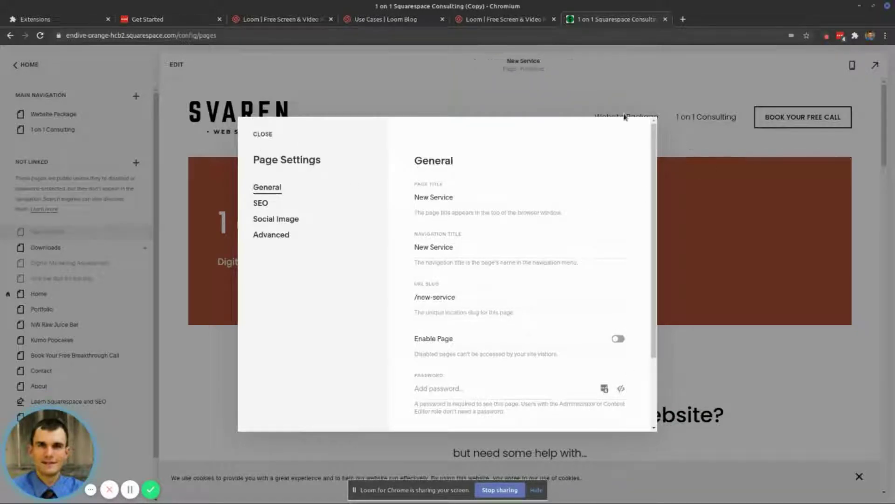
{"action": "left_click", "coordinate": [718, 332]}
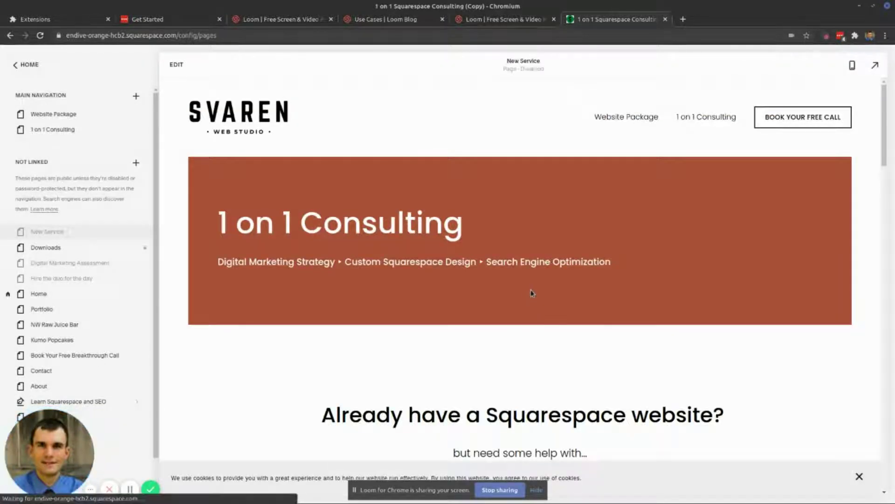
{"action": "scroll", "coordinate": [382, 192], "scroll_direction": "down", "scroll_amount": 5}
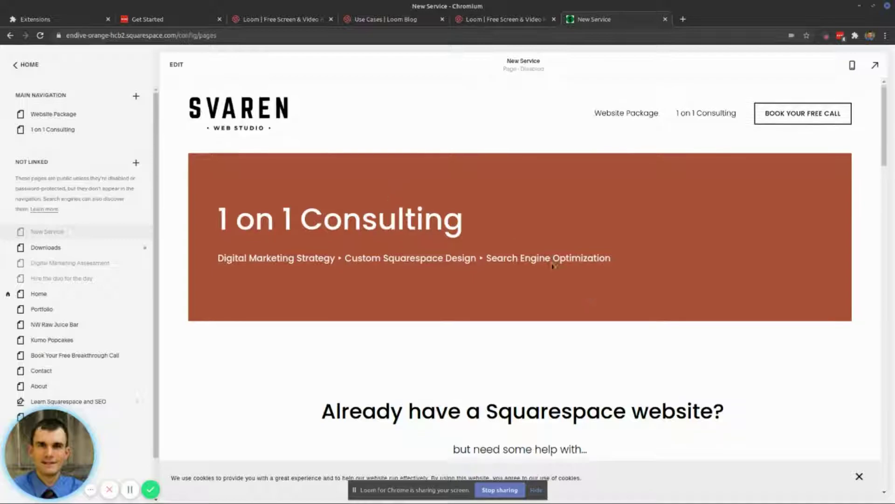
{"action": "scroll", "coordinate": [588, 318], "scroll_direction": "up", "scroll_amount": 3}
{"action": "scroll", "coordinate": [583, 306], "scroll_direction": "up", "scroll_amount": 2}
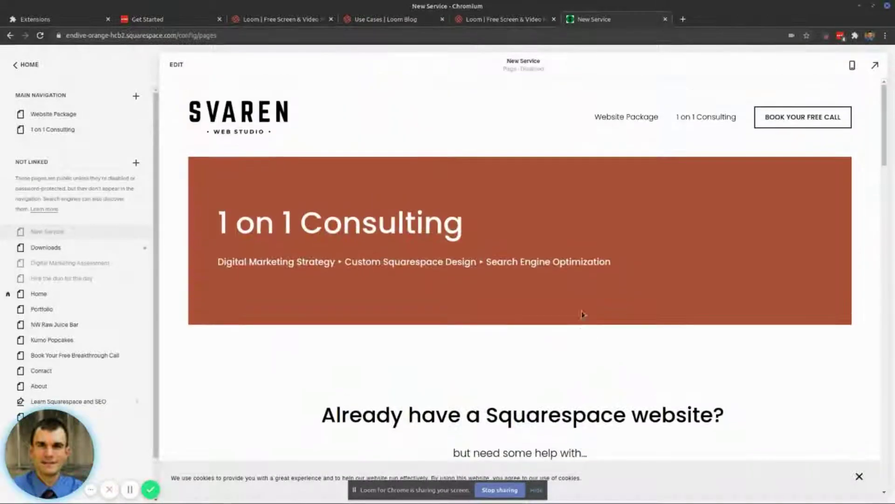
{"action": "scroll", "coordinate": [737, 256], "scroll_direction": "down", "scroll_amount": 5}
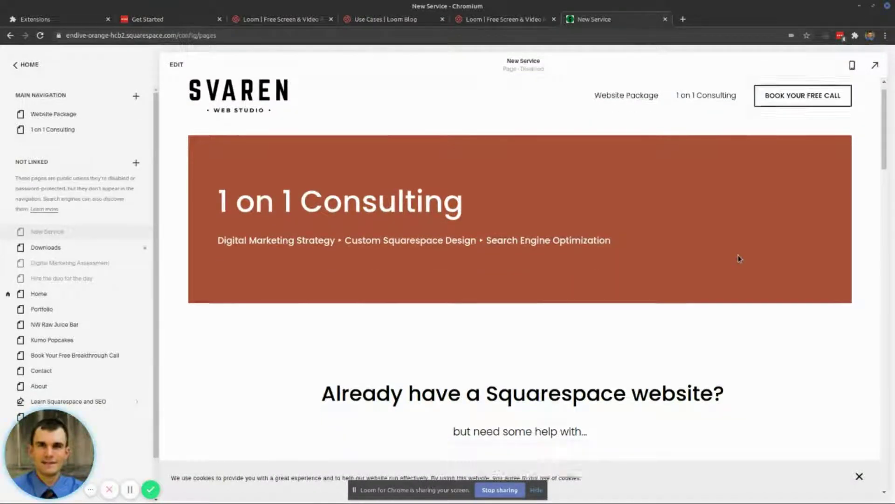
{"action": "scroll", "coordinate": [735, 255], "scroll_direction": "up", "scroll_amount": 2}
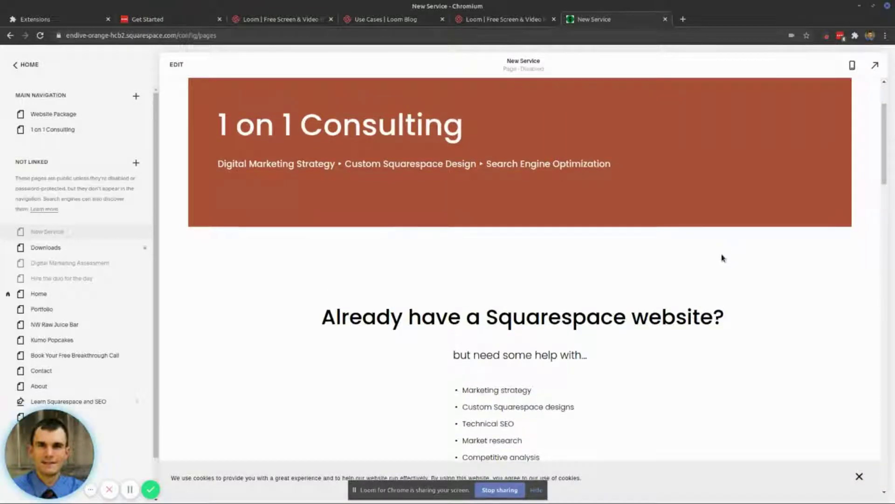
{"action": "scroll", "coordinate": [721, 254], "scroll_direction": "up", "scroll_amount": 2}
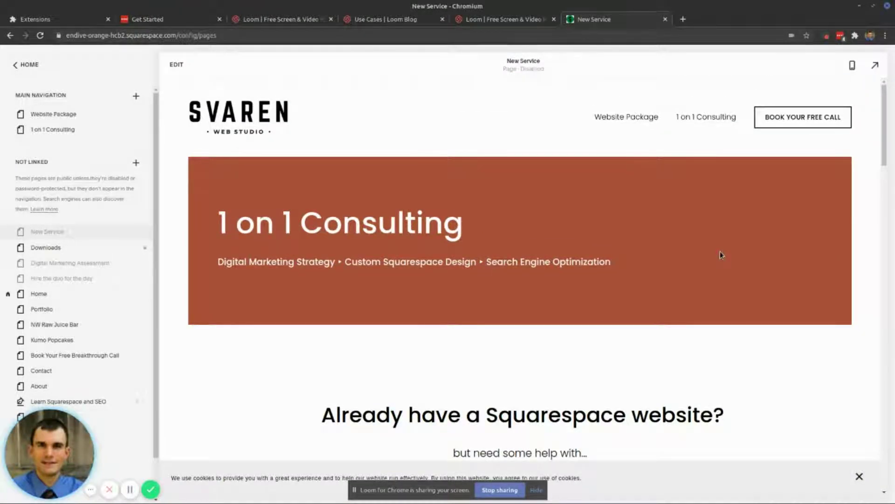